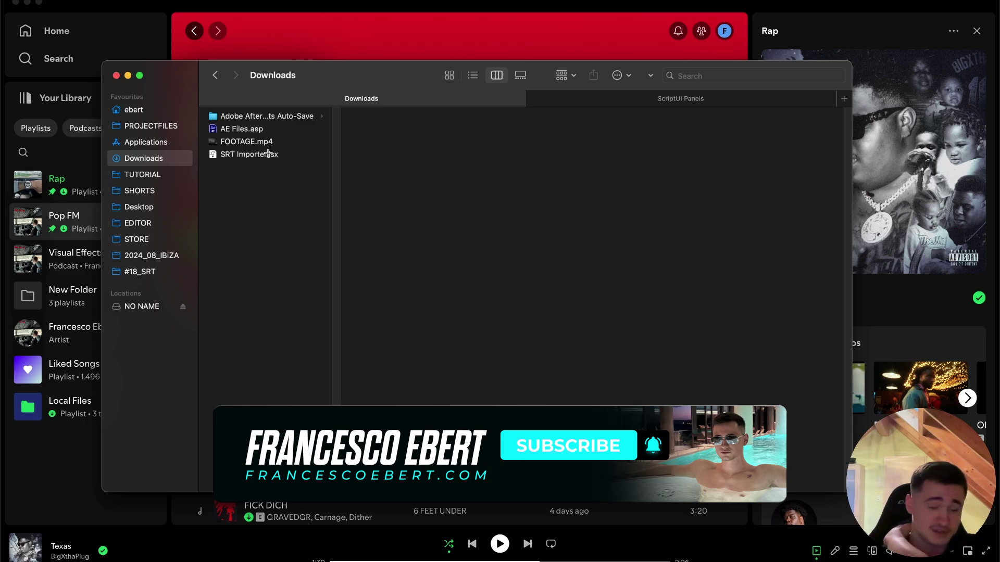
# Locate SRT Importer.jsx in Downloads and open the ScriptUI Panels folder inside the Adobe After Effects 2024 Scripts folder.
pyautogui.click(263, 156)
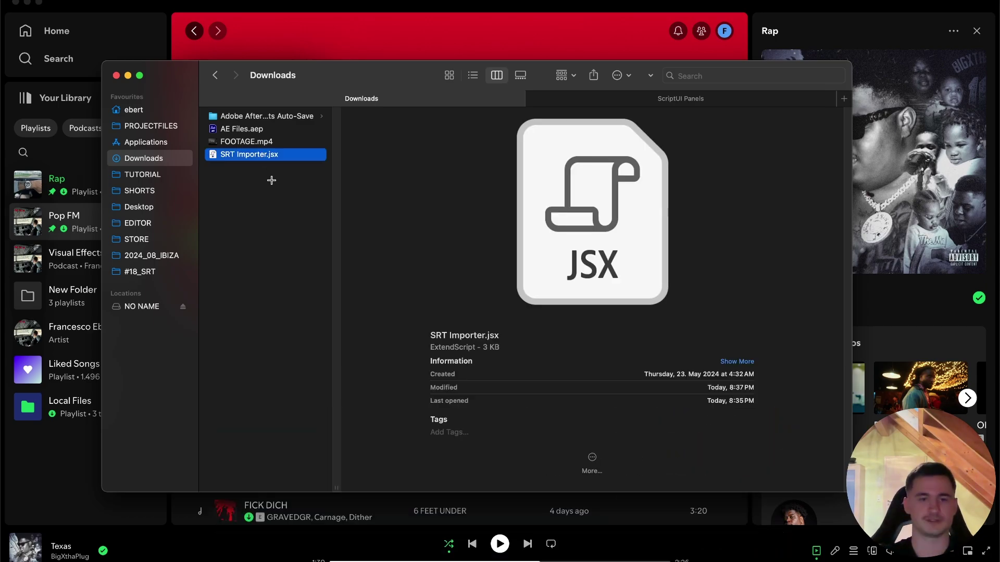
pyautogui.click(270, 181)
pyautogui.click(259, 155)
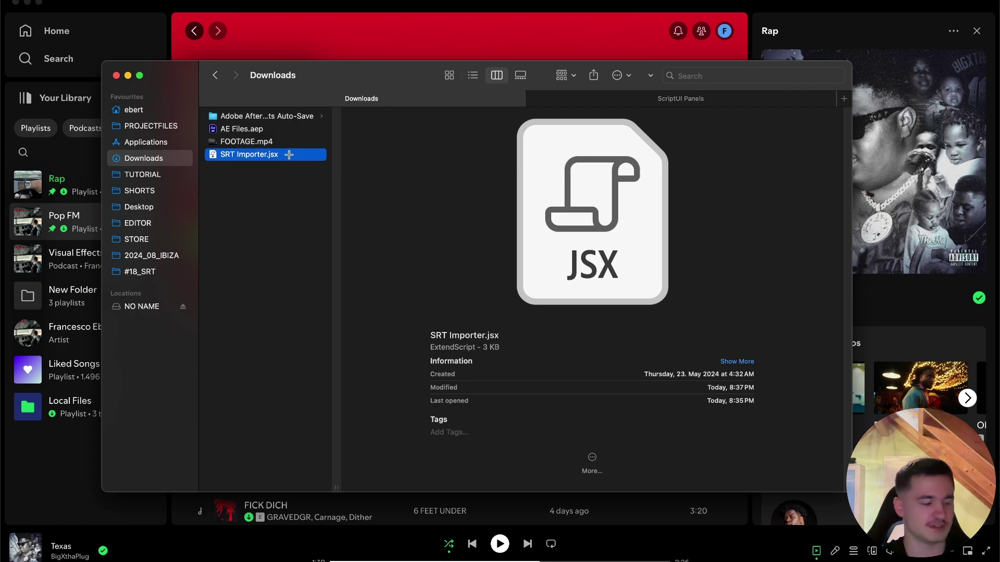
pyautogui.hotkey('ctrl', 'Tab')
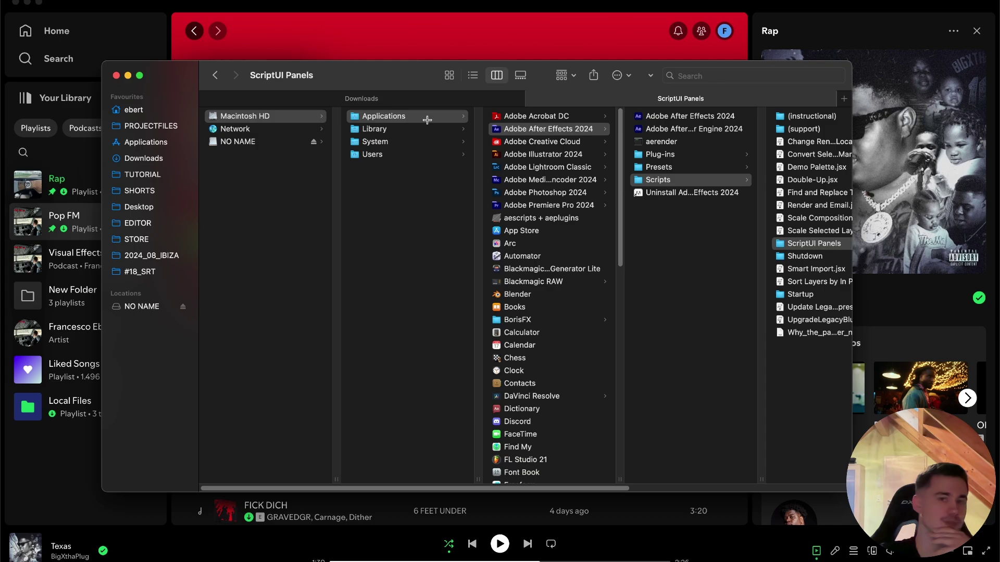
pyautogui.click(531, 131)
pyautogui.click(680, 178)
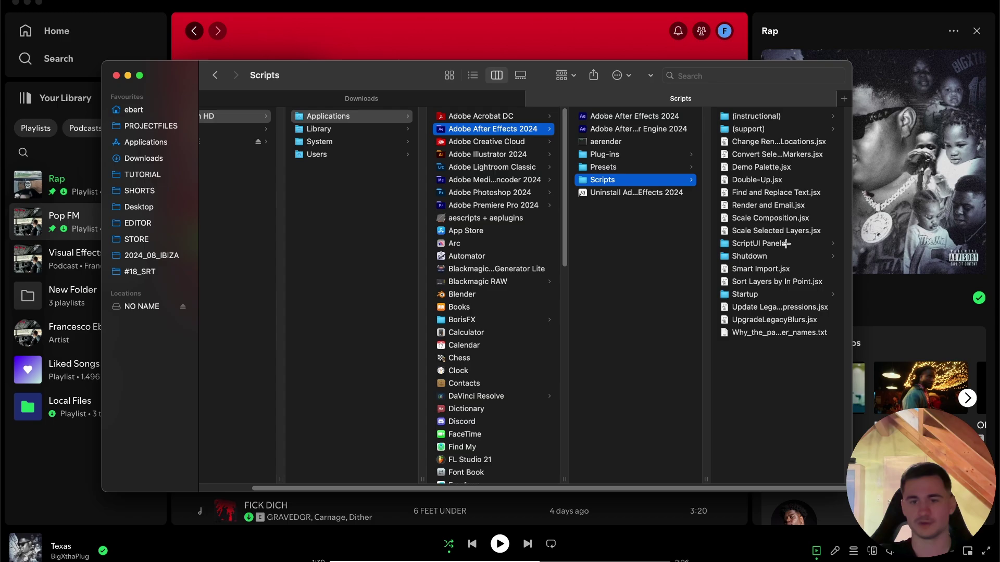
pyautogui.click(786, 244)
# Copy the SRT Importer.jsx file from the Downloads folder.
pyautogui.click(361, 98)
pyautogui.click(295, 172)
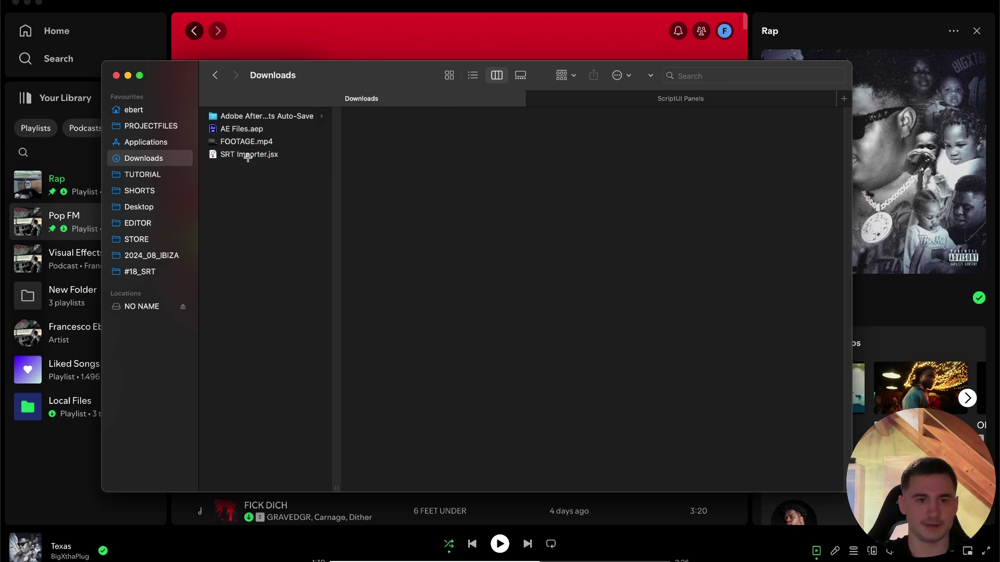
pyautogui.click(248, 155)
pyautogui.rightClick(294, 155)
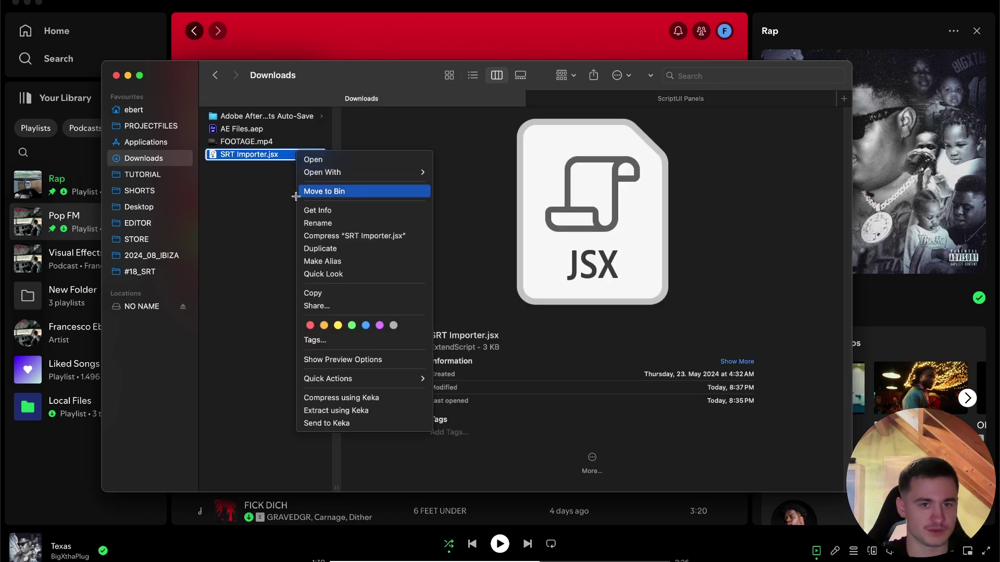
pyautogui.click(333, 293)
# Paste the copied script into the ScriptUI Panels folder, authorize with the account password, and close that folder's tab.
pyautogui.click(681, 98)
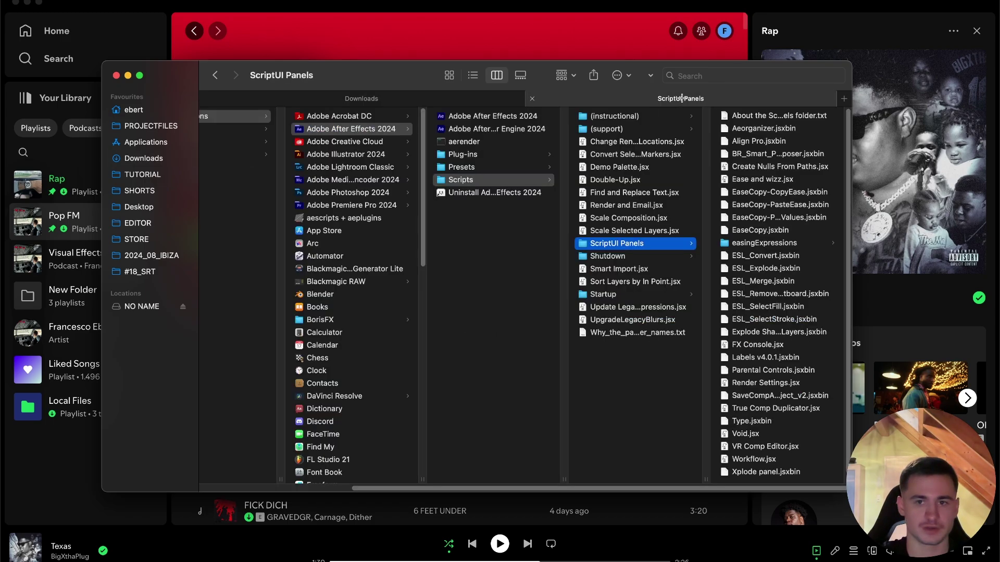
pyautogui.rightClick(779, 483)
pyautogui.click(786, 485)
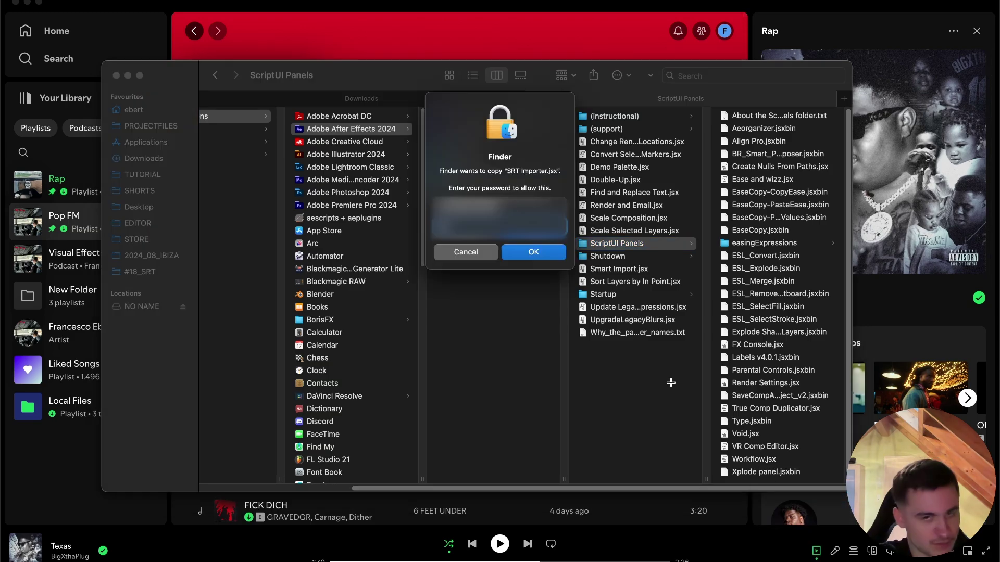
pyautogui.press('Return')
pyautogui.click(531, 98)
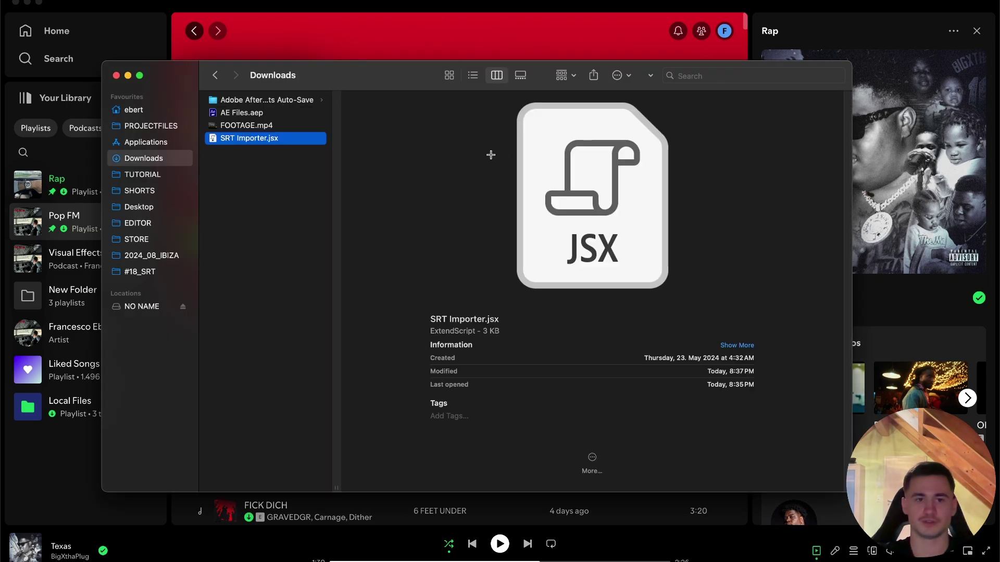
# Import FOOTAGE.mp4 from Downloads into the Premiere Pro project and create a new sequence from the clip.
pyautogui.click(234, 178)
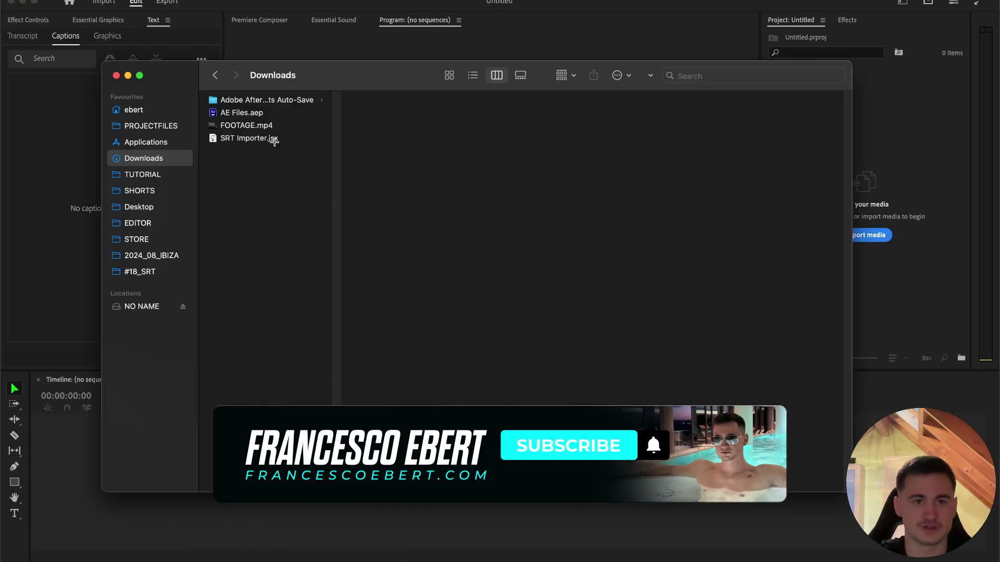
pyautogui.moveTo(256, 127); pyautogui.dragTo(882, 147)
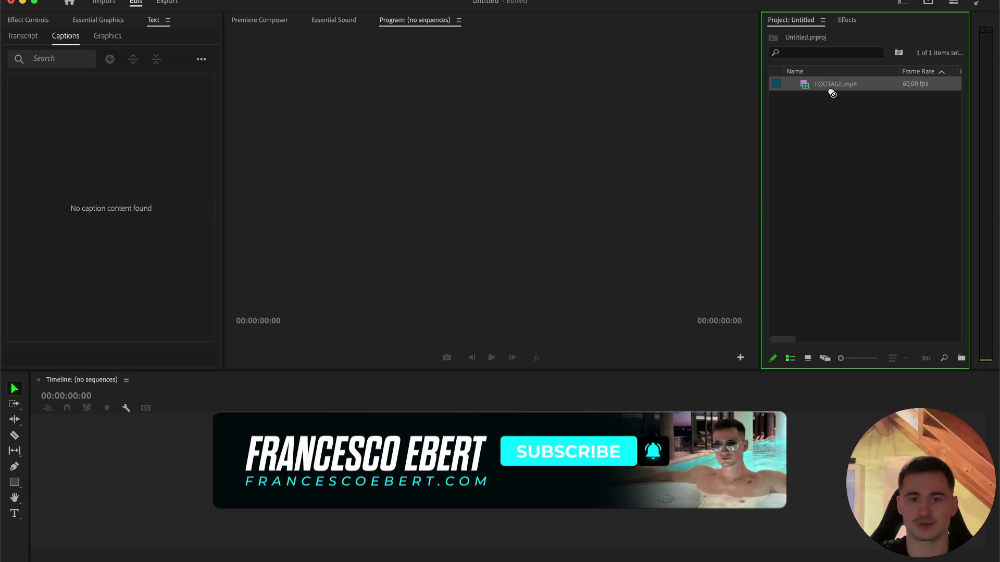
pyautogui.moveTo(830, 90); pyautogui.dragTo(220, 411)
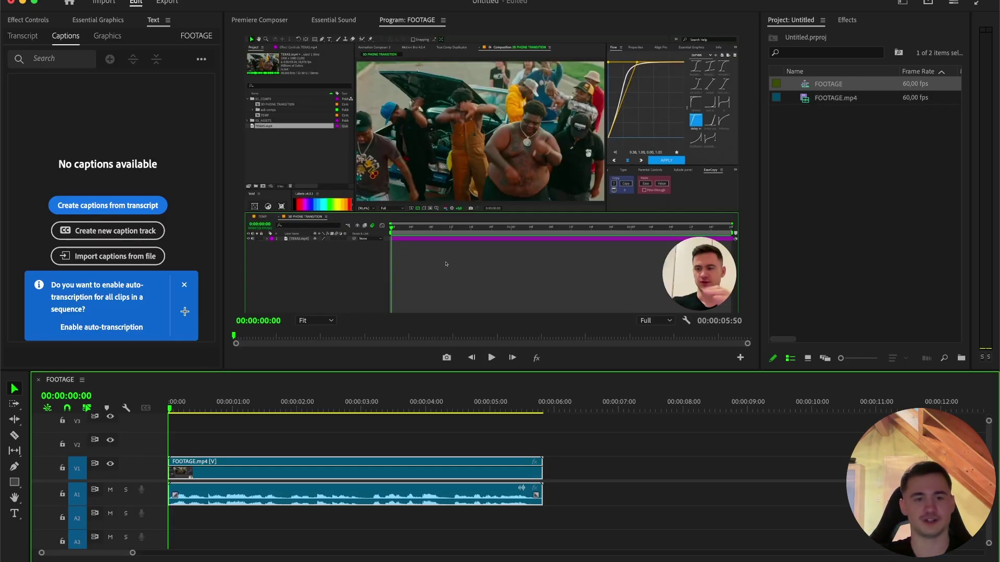
# Generate a static transcript of the FOOTAGE sequence, analysing the Audio 1 track.
pyautogui.click(26, 37)
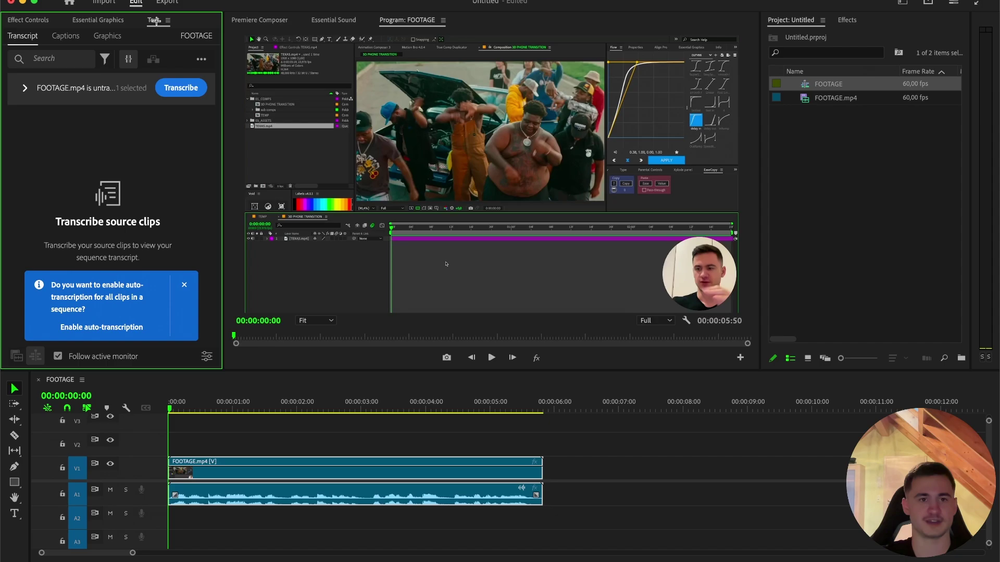
pyautogui.click(365, 0)
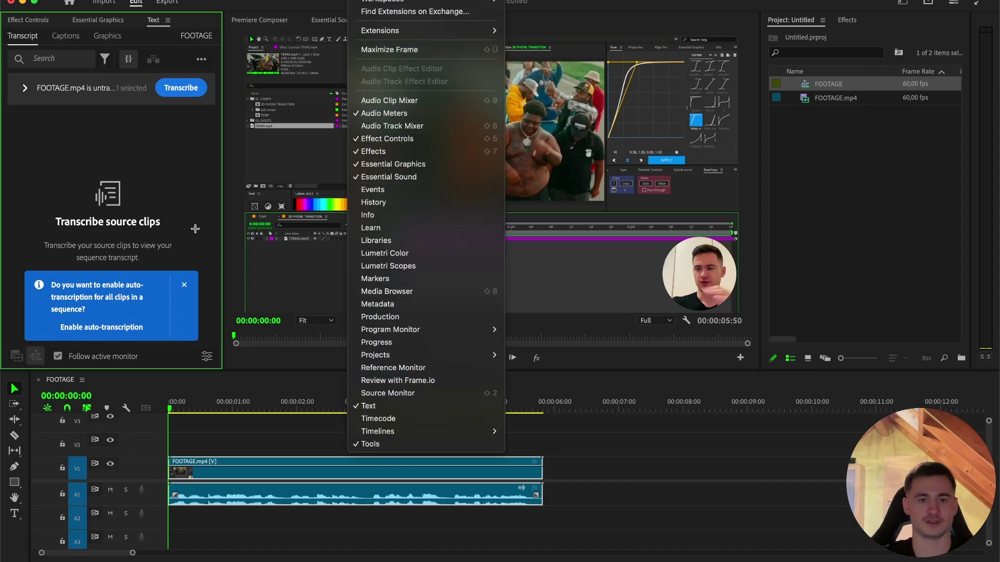
pyautogui.click(201, 58)
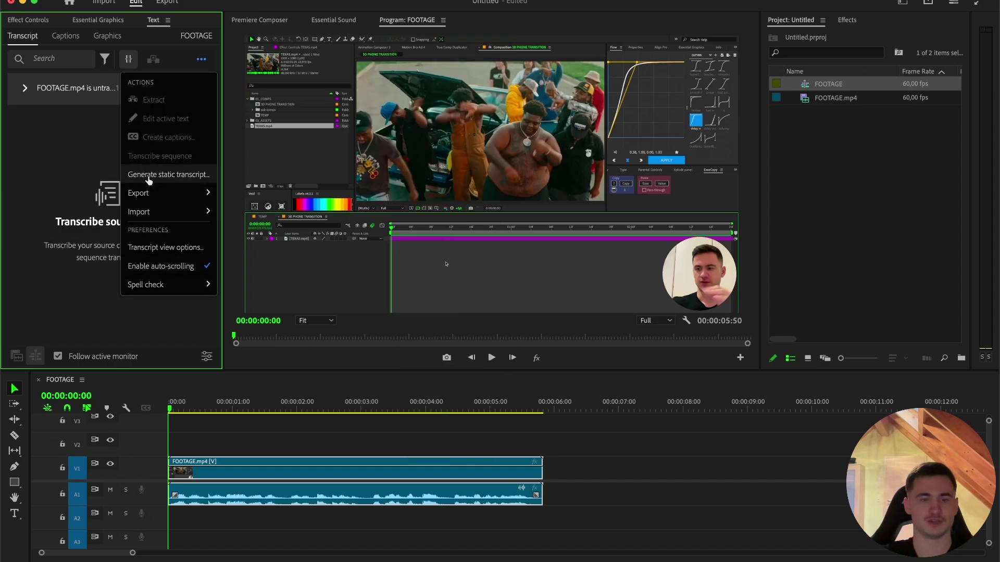
pyautogui.click(180, 174)
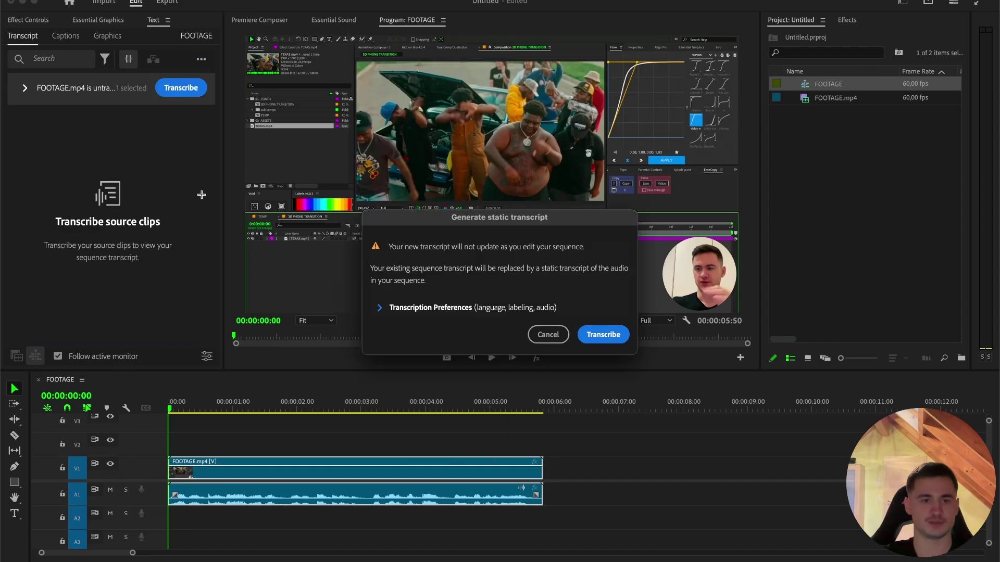
pyautogui.click(419, 308)
pyautogui.moveTo(451, 217); pyautogui.dragTo(415, 70)
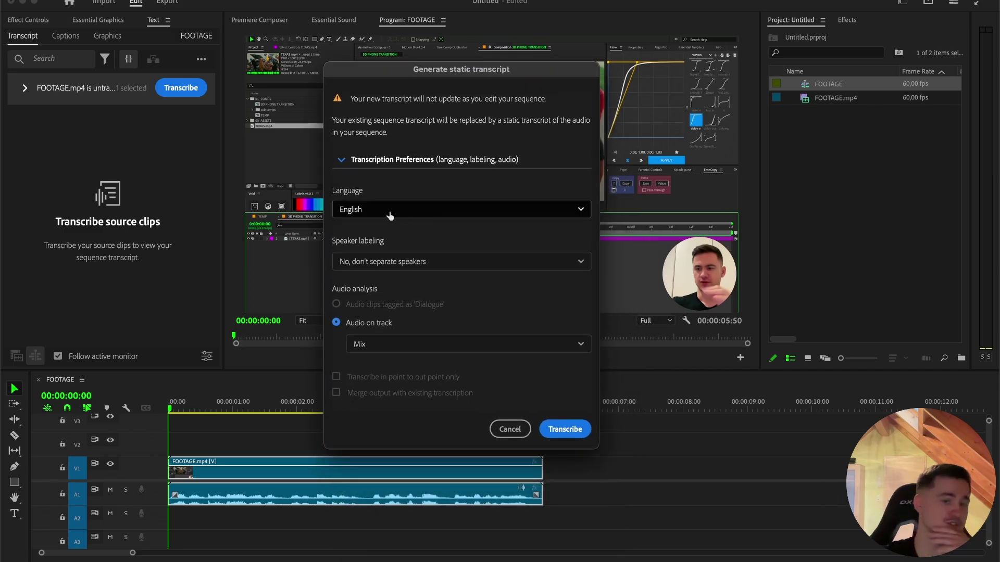
pyautogui.click(414, 340)
pyautogui.click(412, 383)
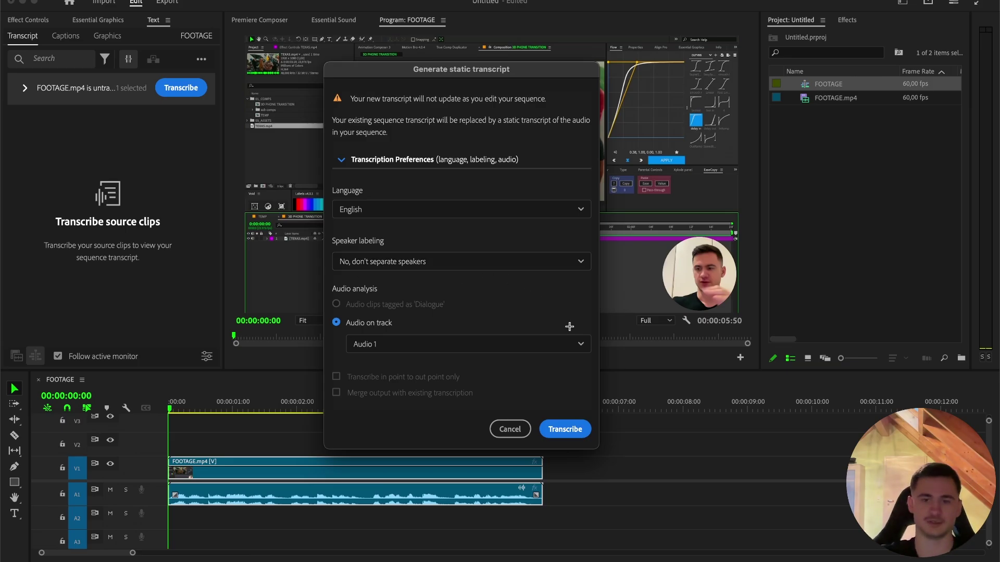
pyautogui.click(555, 431)
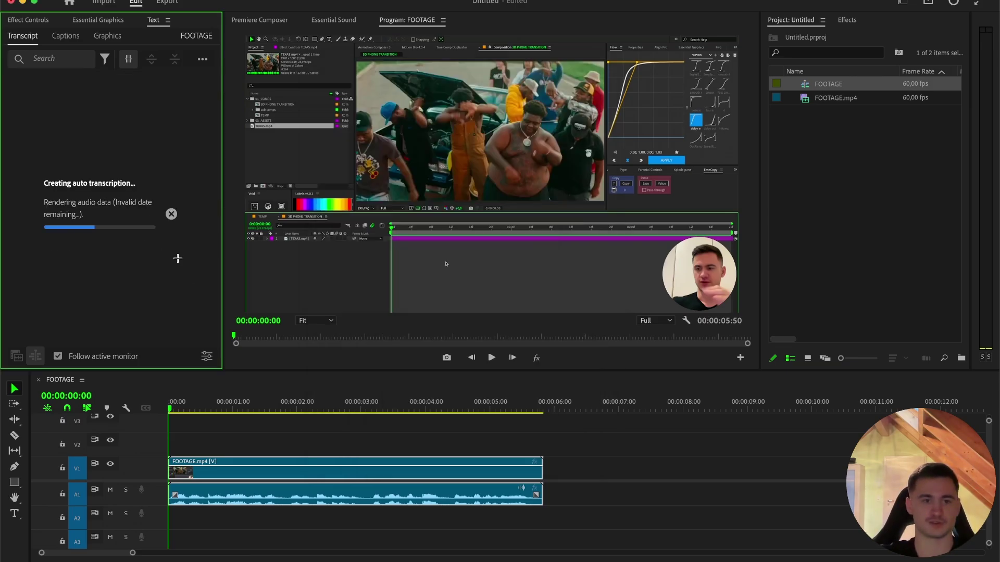
# Check the transcript in an enlarged view and create single-line captions from it with the Subtitle default preset.
pyautogui.doubleClick(153, 20)
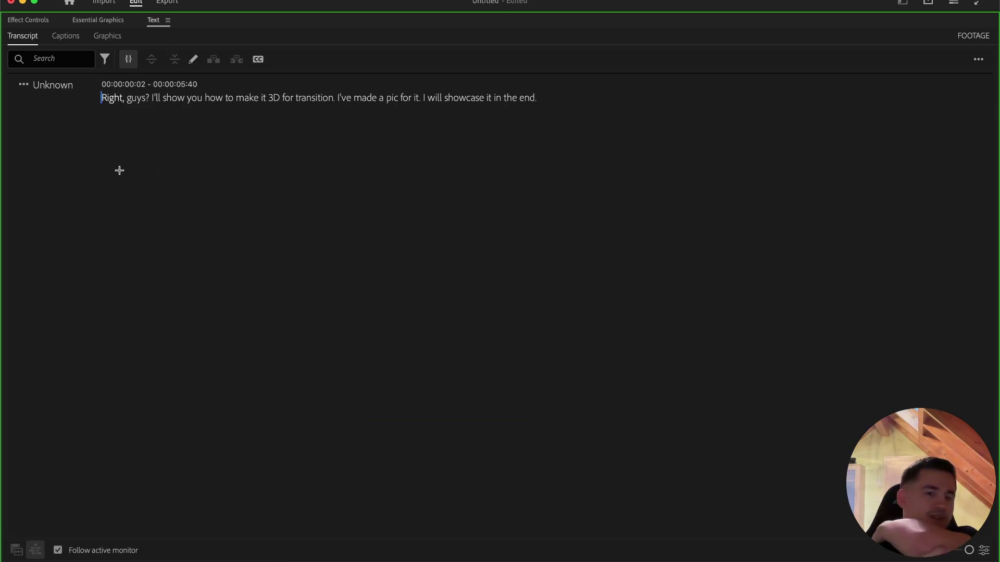
pyautogui.doubleClick(153, 19)
pyautogui.click(203, 59)
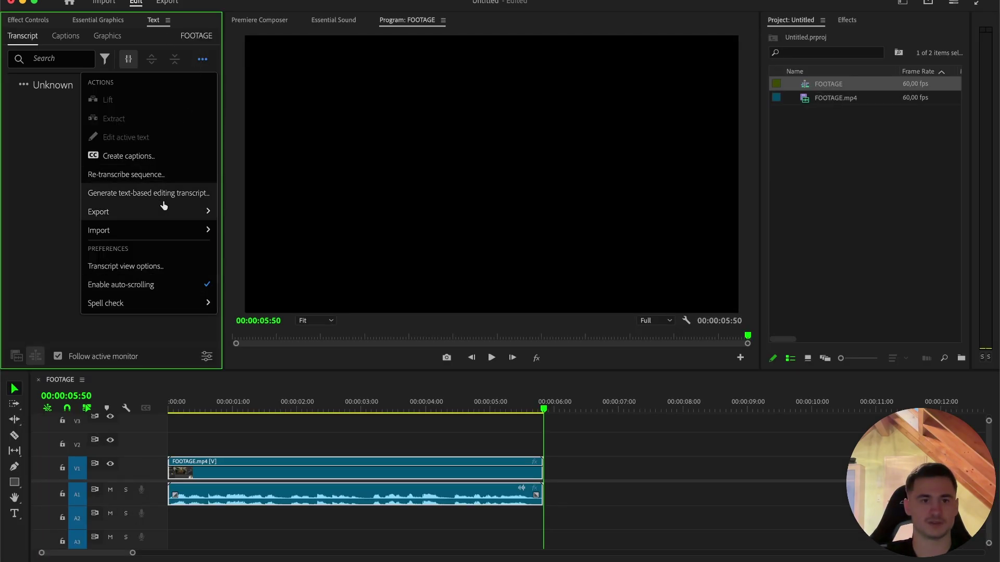
pyautogui.click(135, 156)
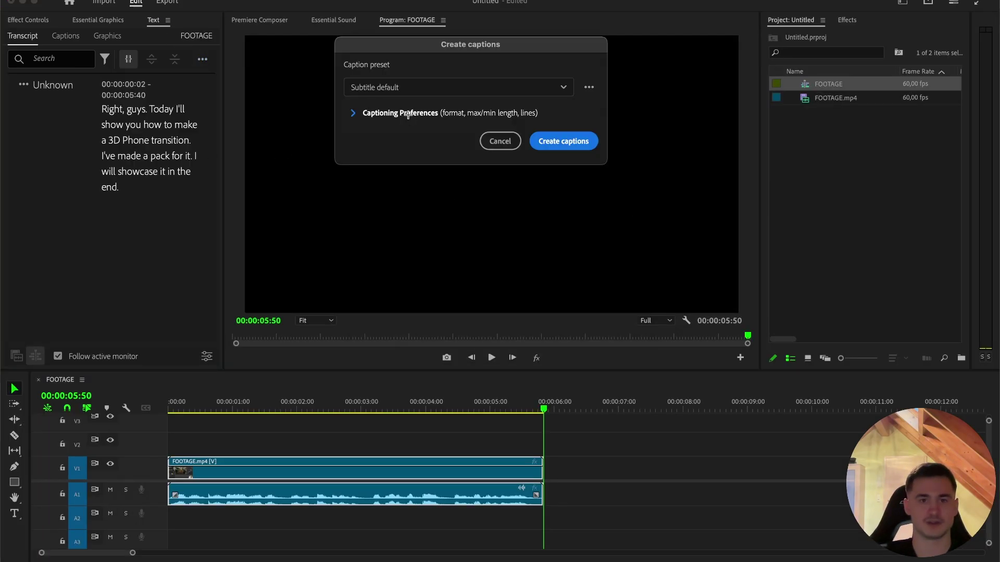
pyautogui.click(408, 113)
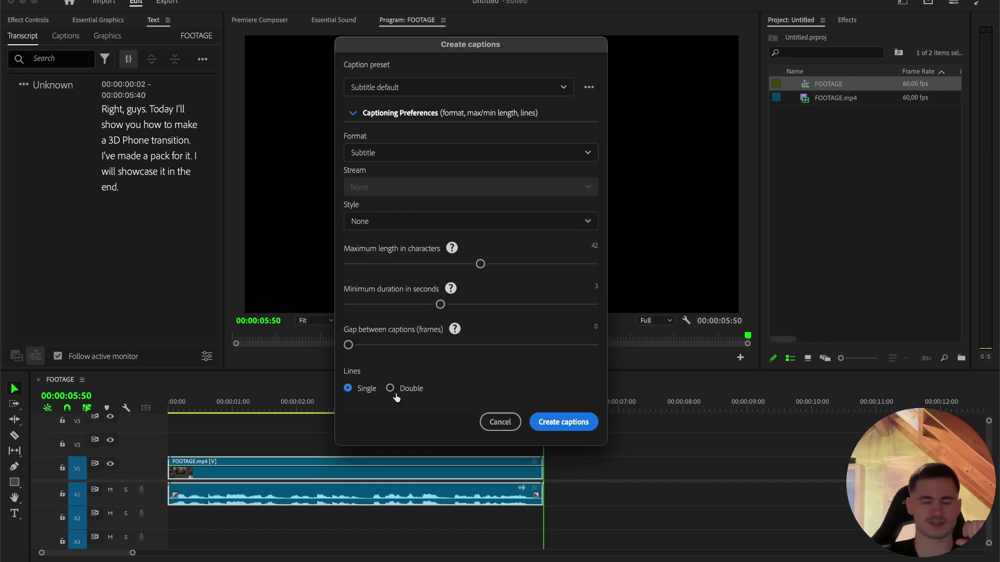
pyautogui.click(564, 421)
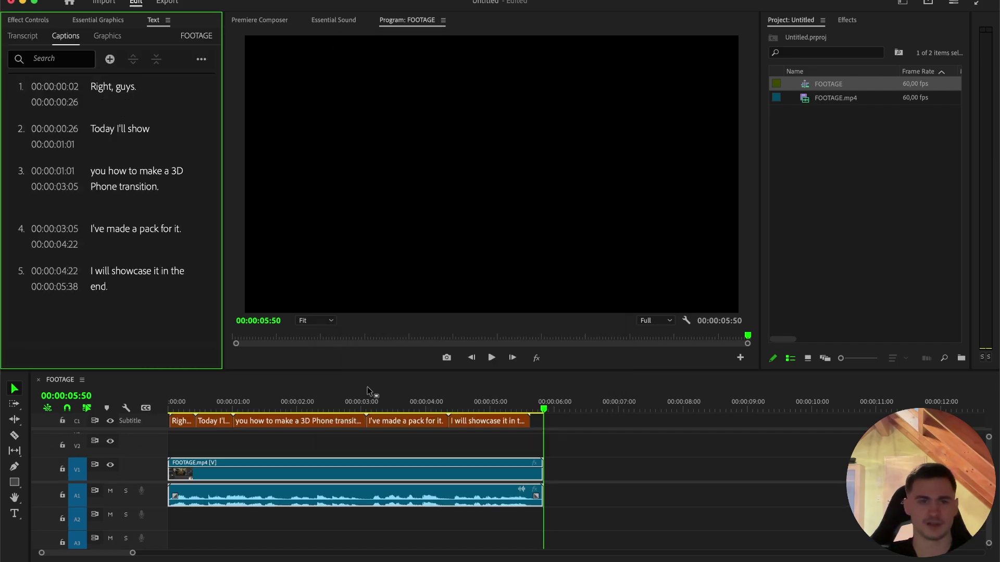
pyautogui.click(168, 404)
pyautogui.moveTo(175, 419); pyautogui.dragTo(169, 420)
pyautogui.moveTo(524, 420); pyautogui.dragTo(542, 421)
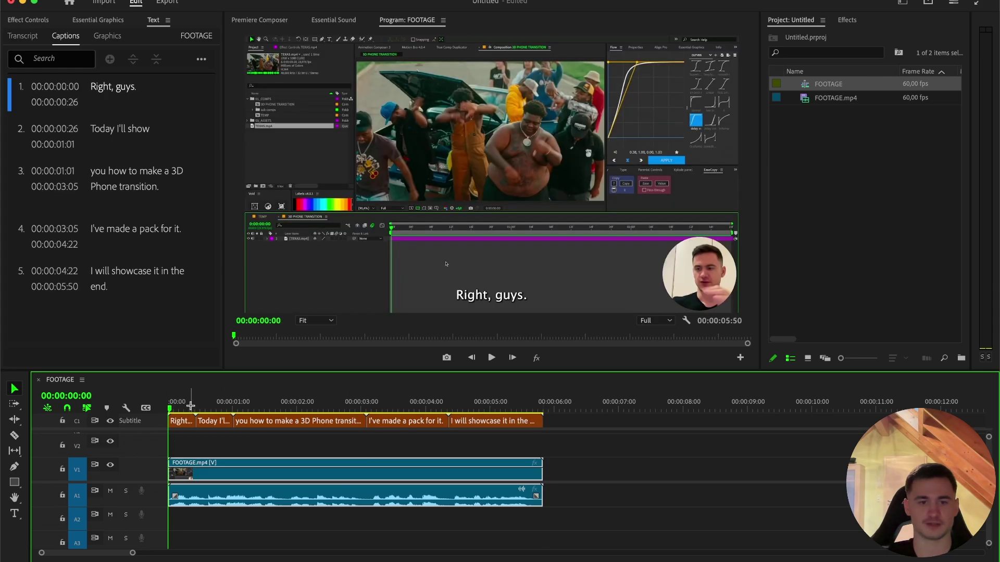
pyautogui.moveTo(173, 420); pyautogui.dragTo(161, 413)
pyautogui.press('super+z')
pyautogui.press('super+z')
pyautogui.press('super+z')
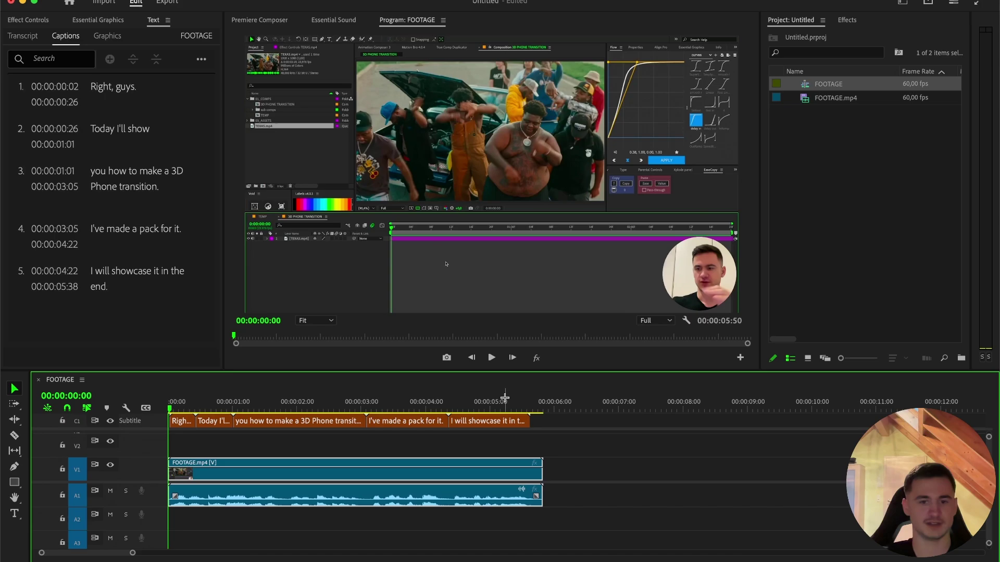
# Extend the last caption to the clip's end at 00:00:05:50 and the first caption back to 00:00:00:00.
pyautogui.click(536, 404)
pyautogui.moveTo(529, 421); pyautogui.dragTo(543, 421)
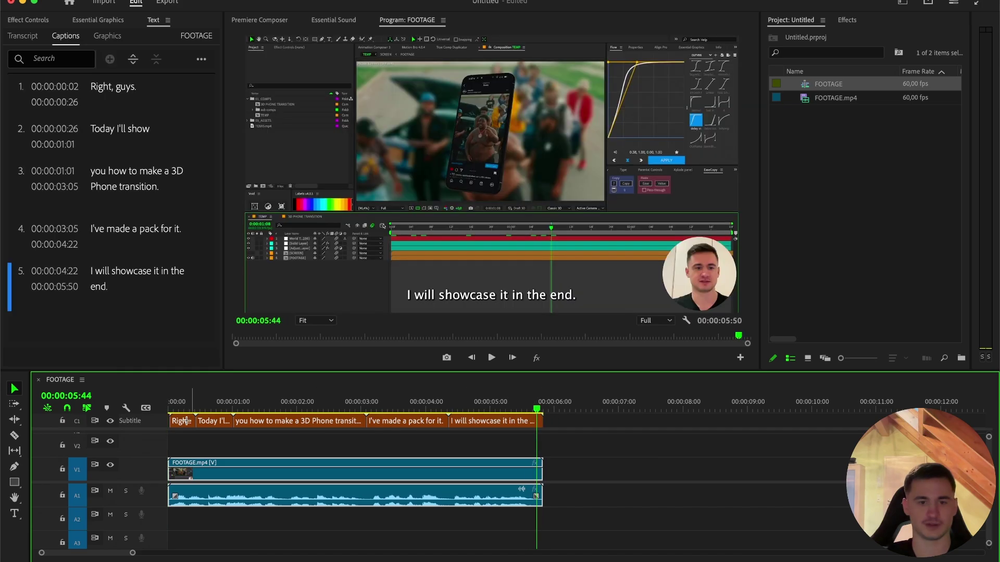
pyautogui.press('Home')
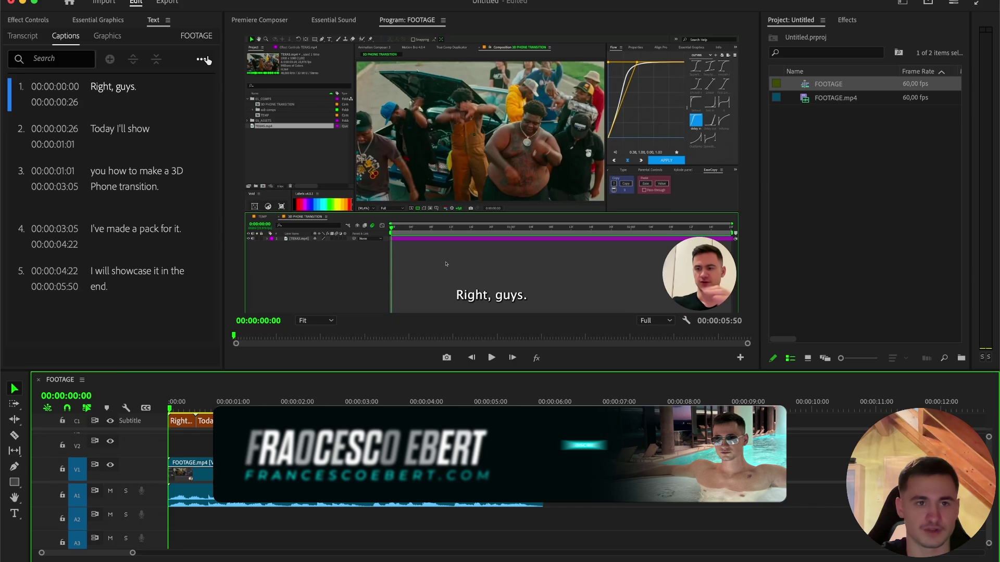
# Export the captions as an SRT file named "Subtiles 1" in the Downloads folder.
pyautogui.click(201, 59)
pyautogui.moveTo(195, 147)
pyautogui.click(84, 174)
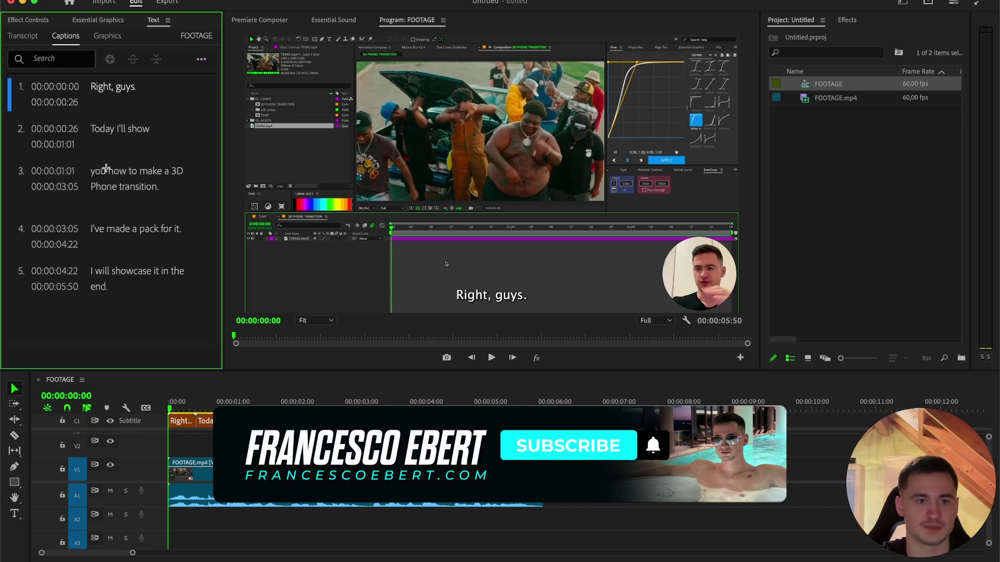
pyautogui.click(159, 119)
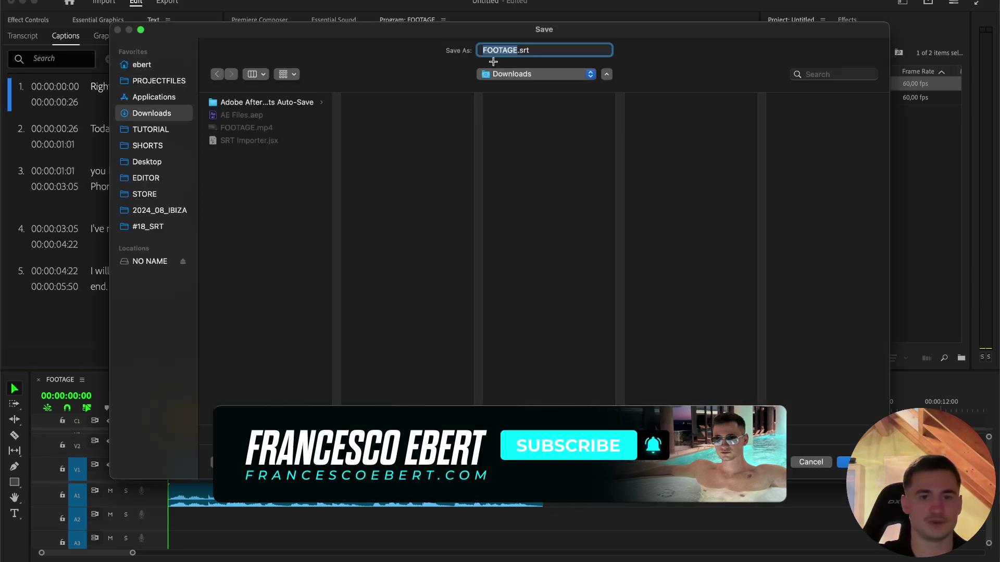
pyautogui.write('Subtitles 1')
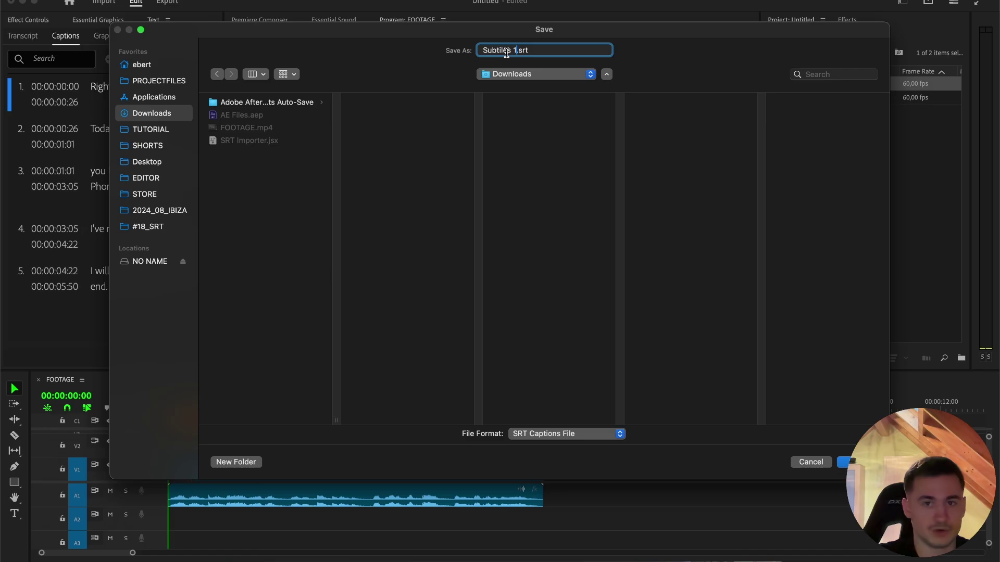
pyautogui.press('Return')
# Close the Premiere Pro project and open AE Files.aep from Downloads in After Effects.
pyautogui.click(11, 3)
pyautogui.click(501, 297)
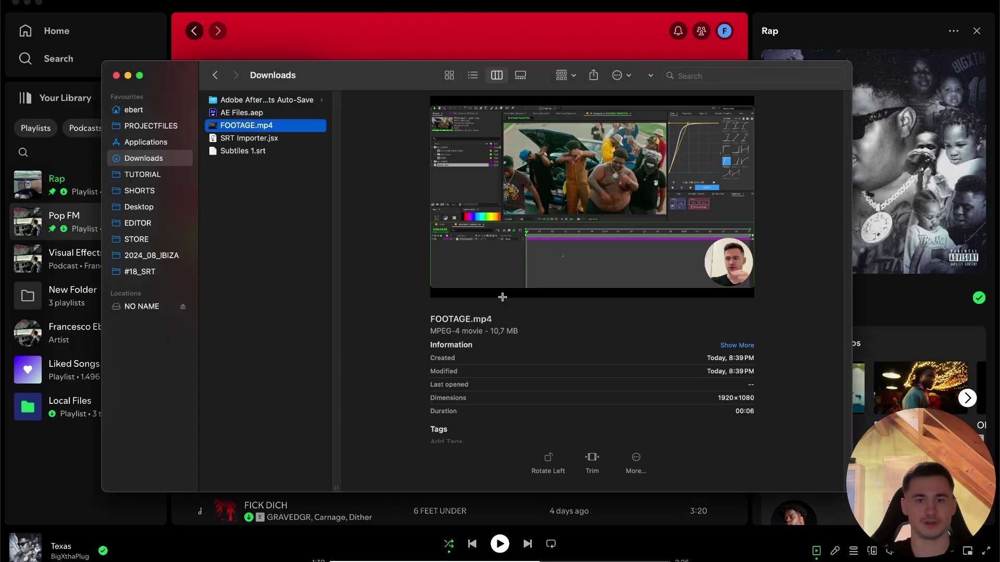
pyautogui.doubleClick(248, 112)
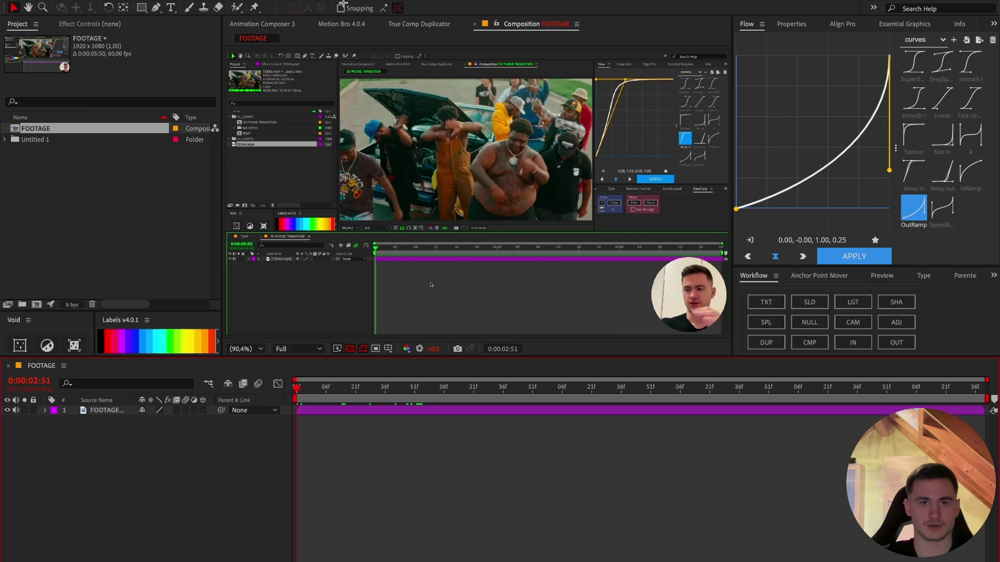
# Import the captions from Subtiles 1.srt with the SRT Importer script, and delete the resulting caption text layers.
pyautogui.click(338, 1)
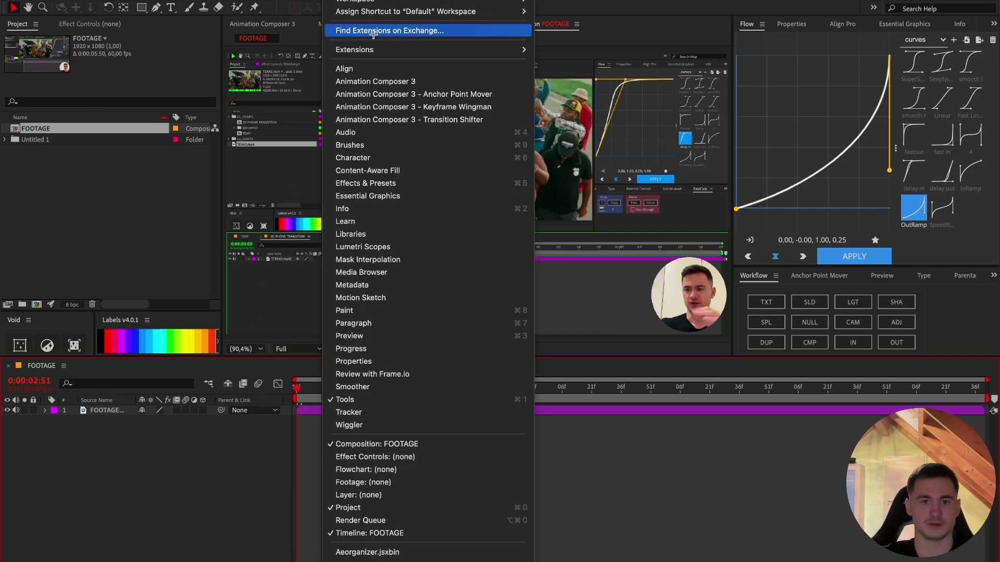
pyautogui.scroll(-6, 433, 295)
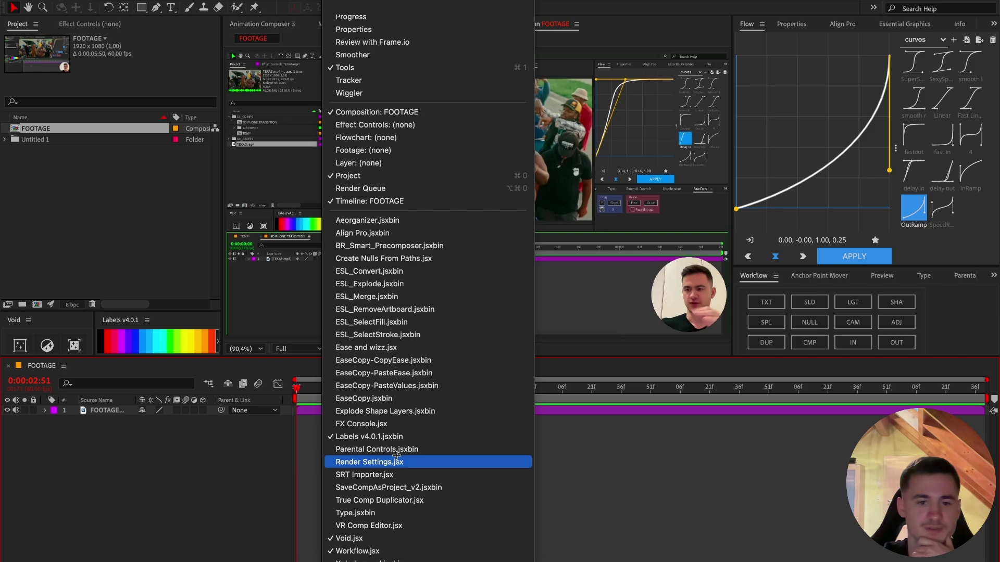
pyautogui.click(375, 476)
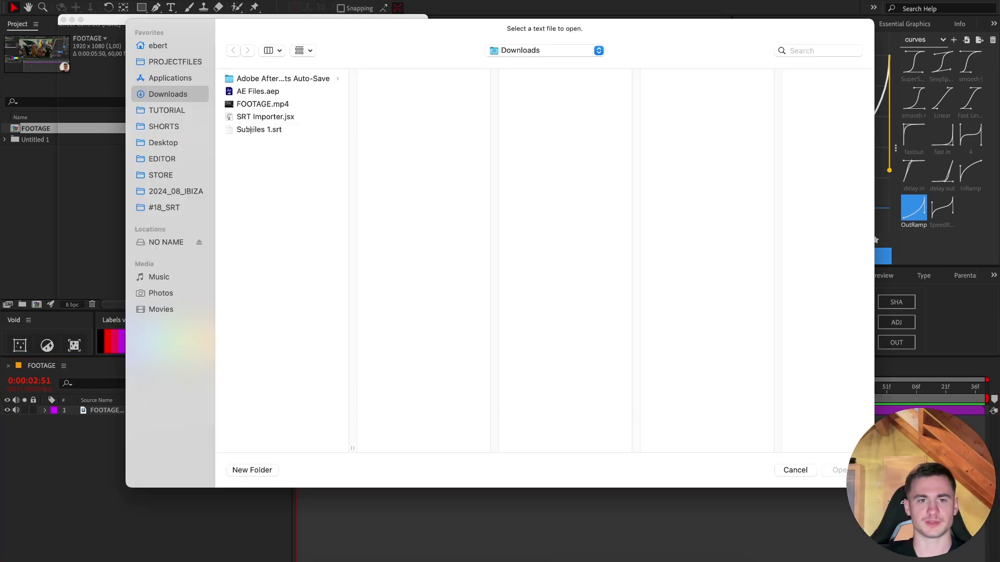
pyautogui.doubleClick(259, 129)
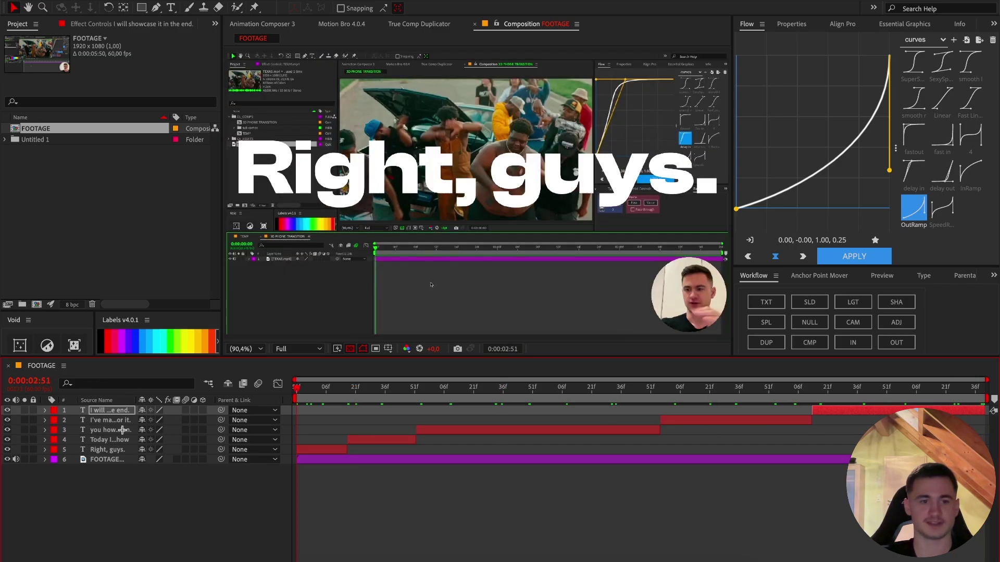
pyautogui.keyDown('shift'); pyautogui.click(106, 451); pyautogui.keyUp('shift')
pyautogui.press('Delete')
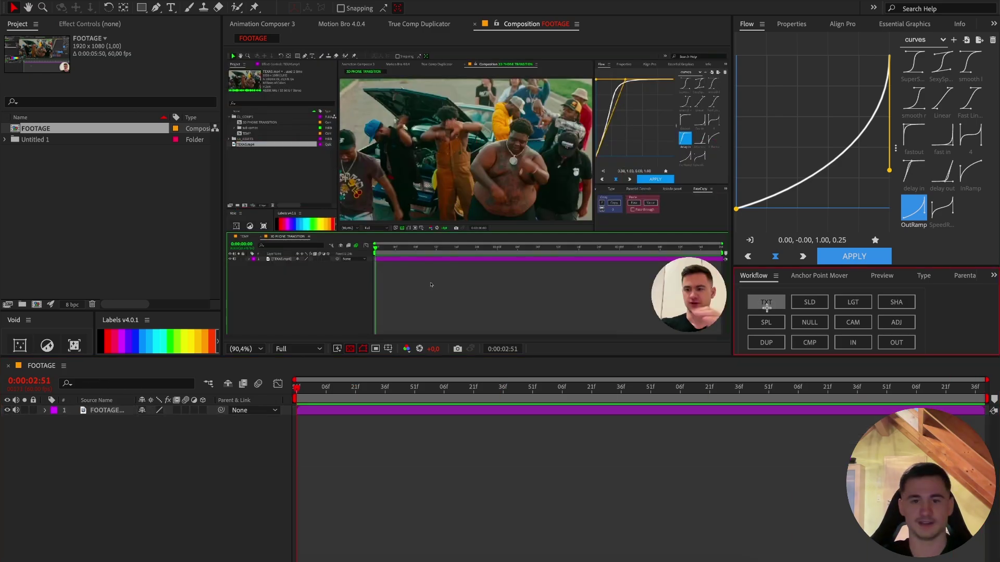
# Add a new sample text layer to the FOOTAGE composition and scale it to 58%.
pyautogui.click(765, 304)
pyautogui.press('s')
pyautogui.moveTo(157, 421); pyautogui.dragTo(256, 347)
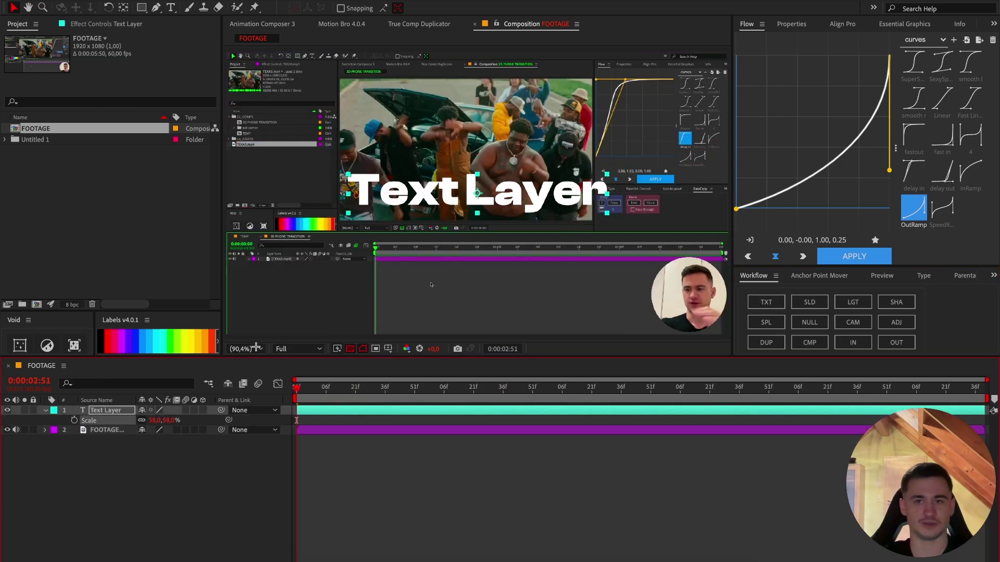
# Style the sample text in Impact Regular at a font size of 100 px and scale the layer to 185%.
pyautogui.click(783, 24)
pyautogui.click(769, 165)
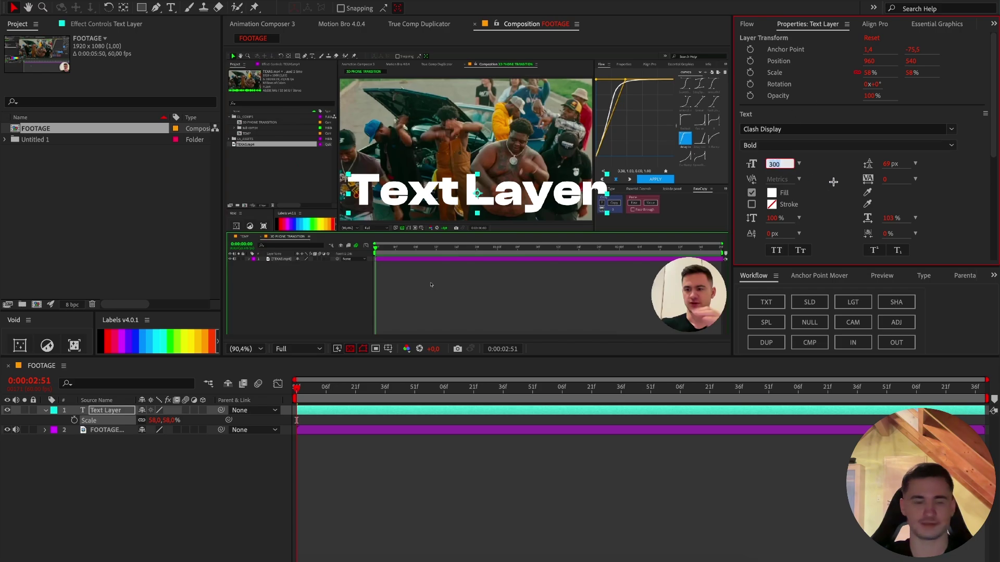
pyautogui.press('Return')
pyautogui.click(843, 128)
pyautogui.click(815, 291)
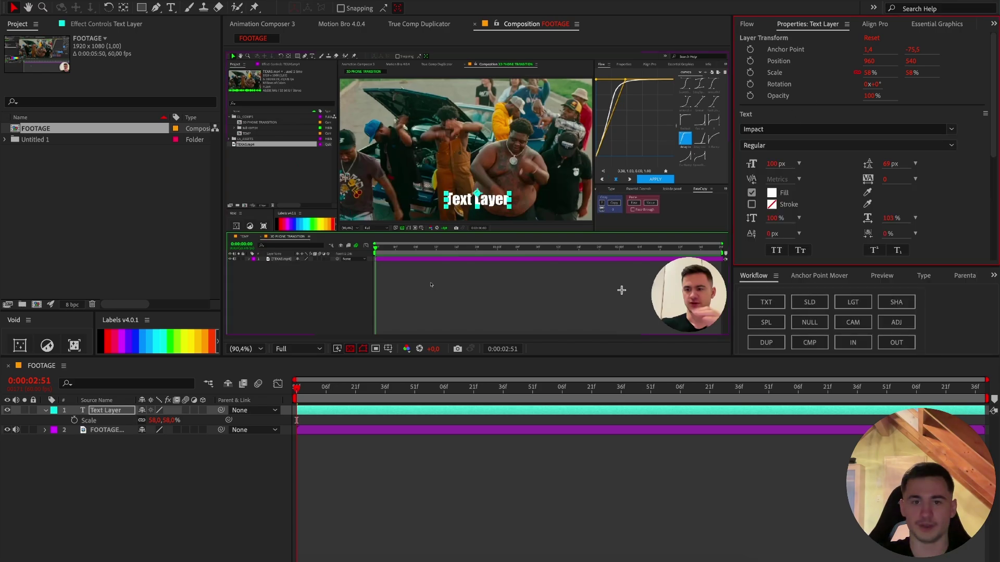
pyautogui.press('s')
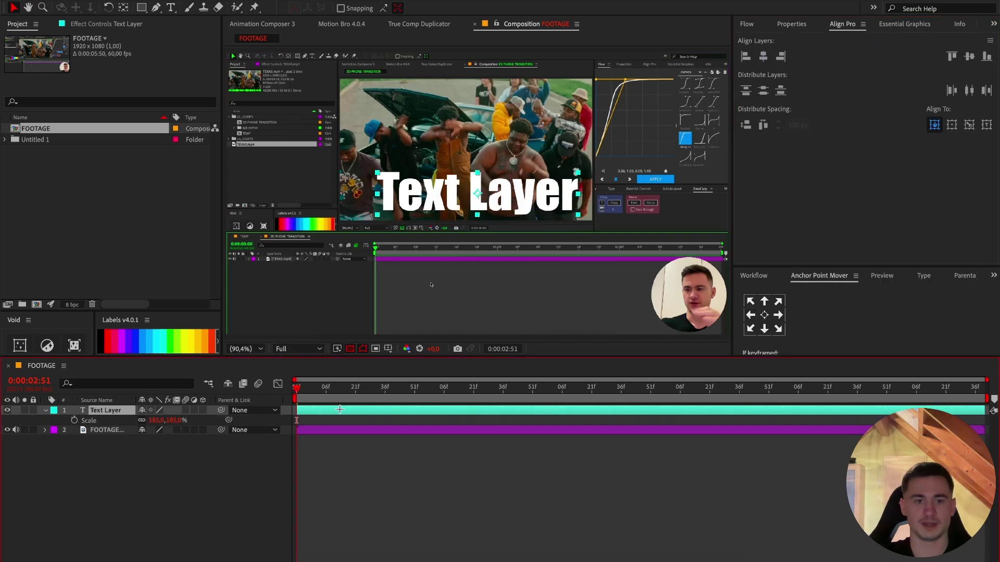
# Delete the sample text layer and import Subtiles 1.srt from Downloads with the SRT Importer script.
pyautogui.press('Delete')
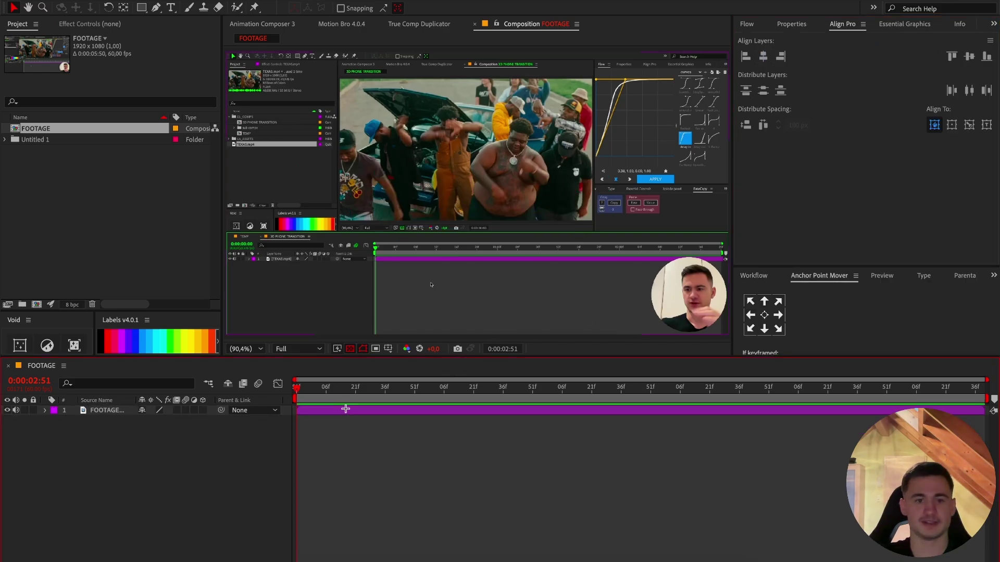
pyautogui.click(338, 1)
pyautogui.scroll(-10, 371, 424)
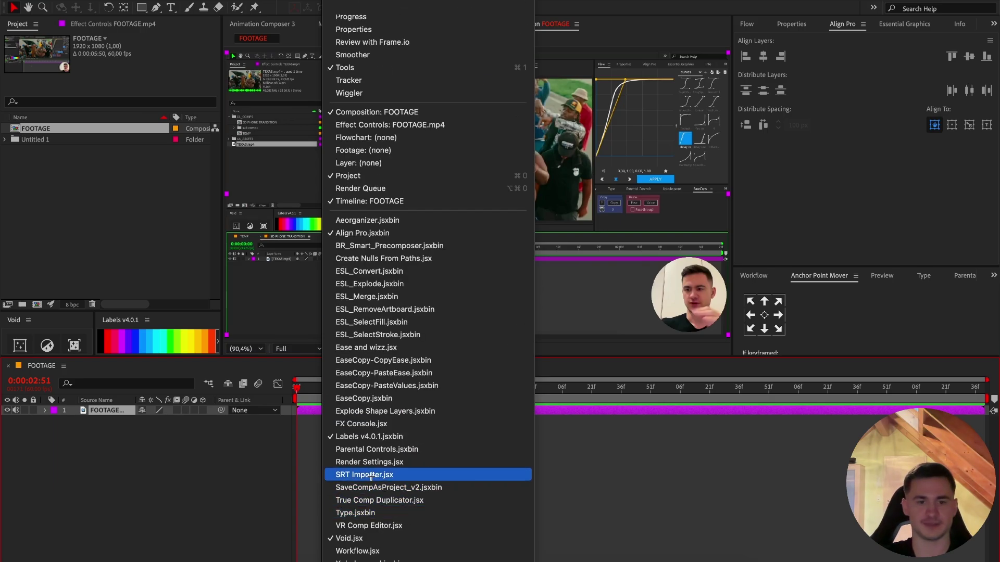
pyautogui.click(376, 448)
pyautogui.doubleClick(263, 130)
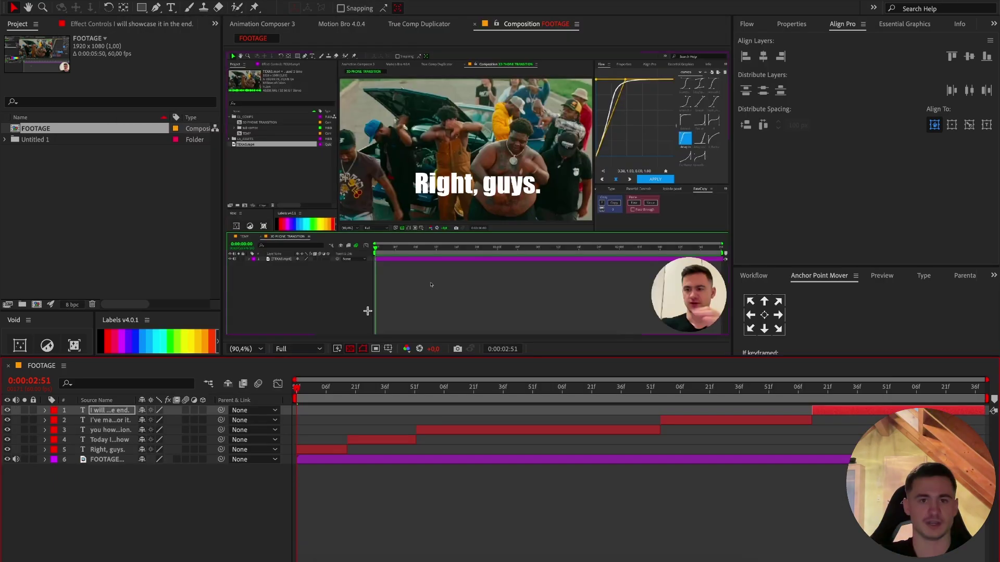
# Select all five caption layers, with the playhead at 0:00:04:31, and change their font to Proxima Nova.
pyautogui.click(432, 388)
pyautogui.keyDown('shift'); pyautogui.click(105, 450); pyautogui.keyUp('shift')
pyautogui.moveTo(413, 388); pyautogui.dragTo(523, 376)
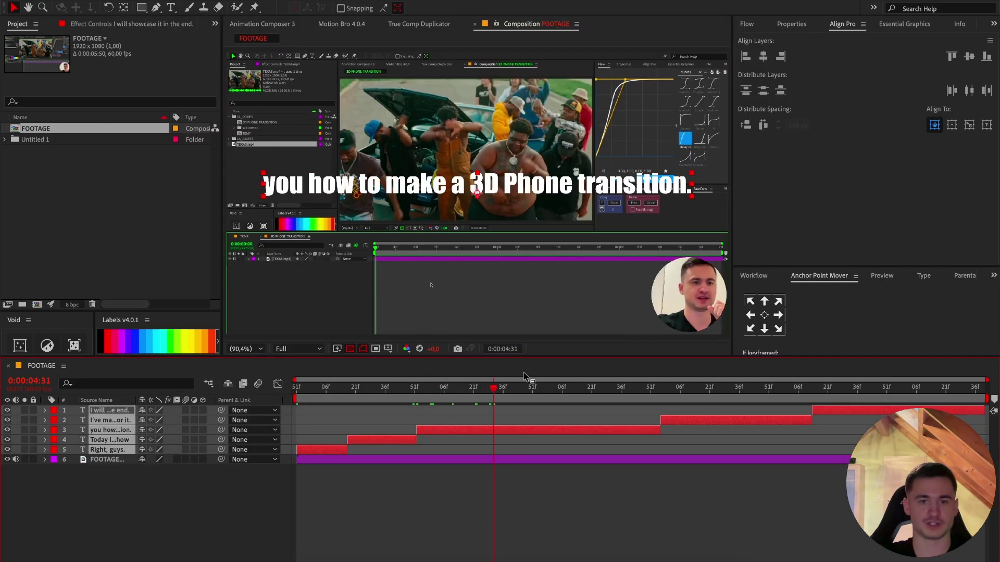
pyautogui.click(793, 25)
pyautogui.click(820, 130)
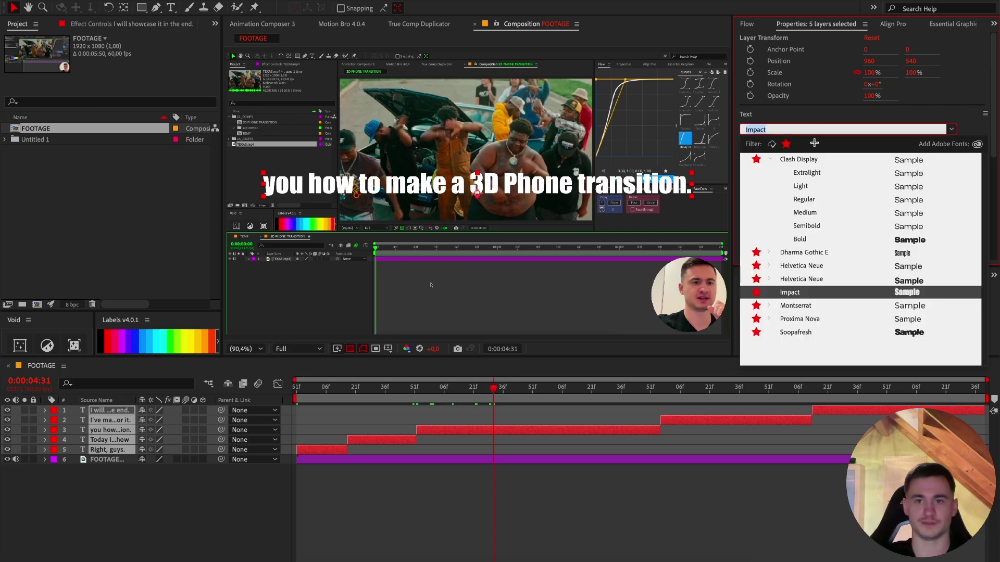
pyautogui.click(800, 319)
# Give the selected caption layers a bright lime-green fill and the Extrabold font style.
pyautogui.click(769, 192)
pyautogui.click(889, 242)
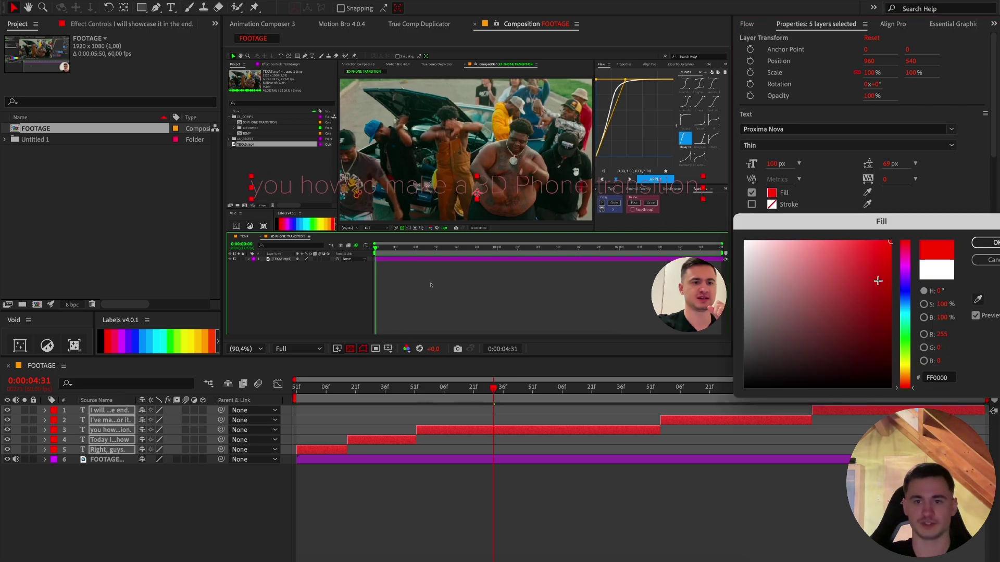
pyautogui.click(904, 309)
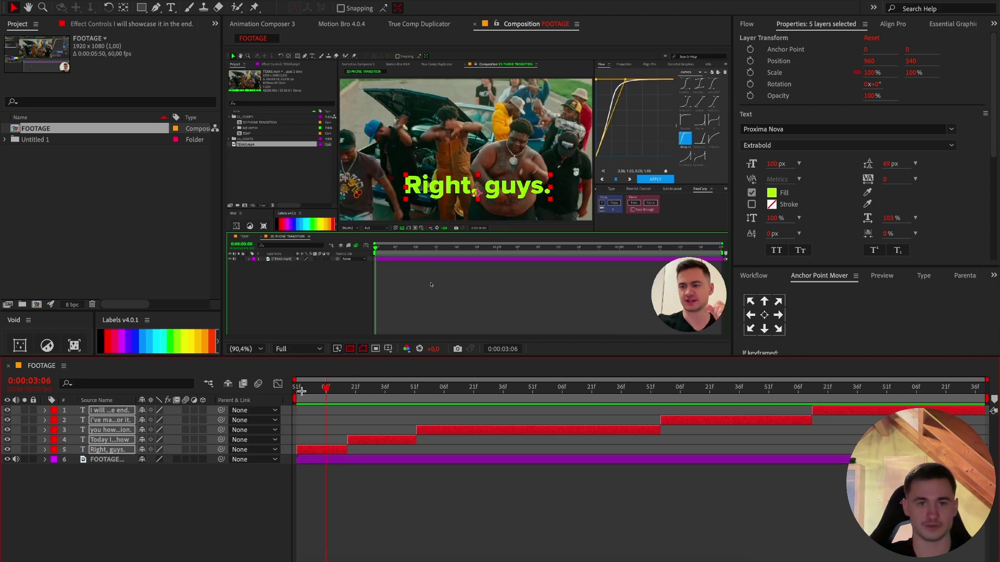
# Play the composition from its start to check the captions' timing, spot-check the last caption, and return to the beginning.
pyautogui.press('space')
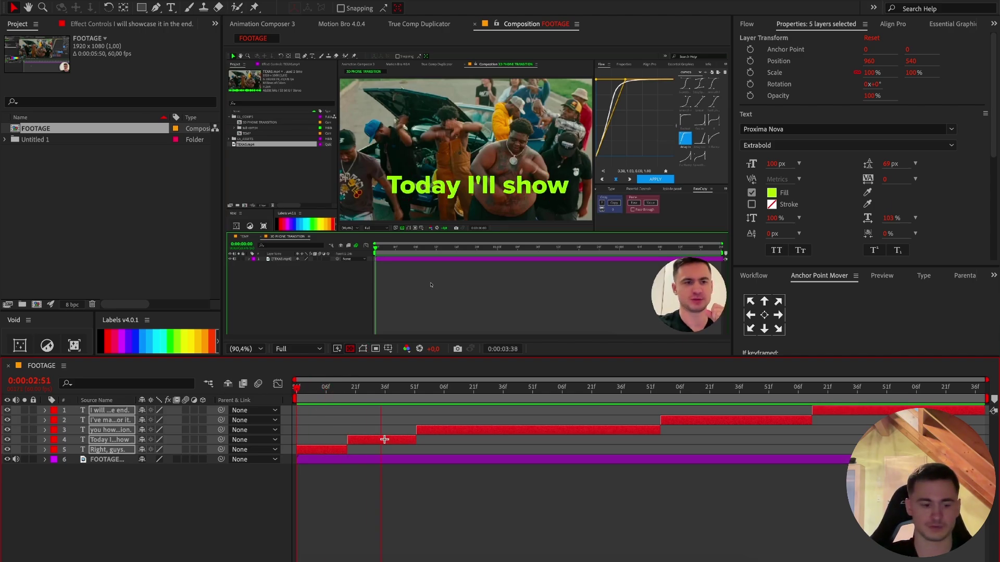
pyautogui.press('XF86AudioLowerVolume')
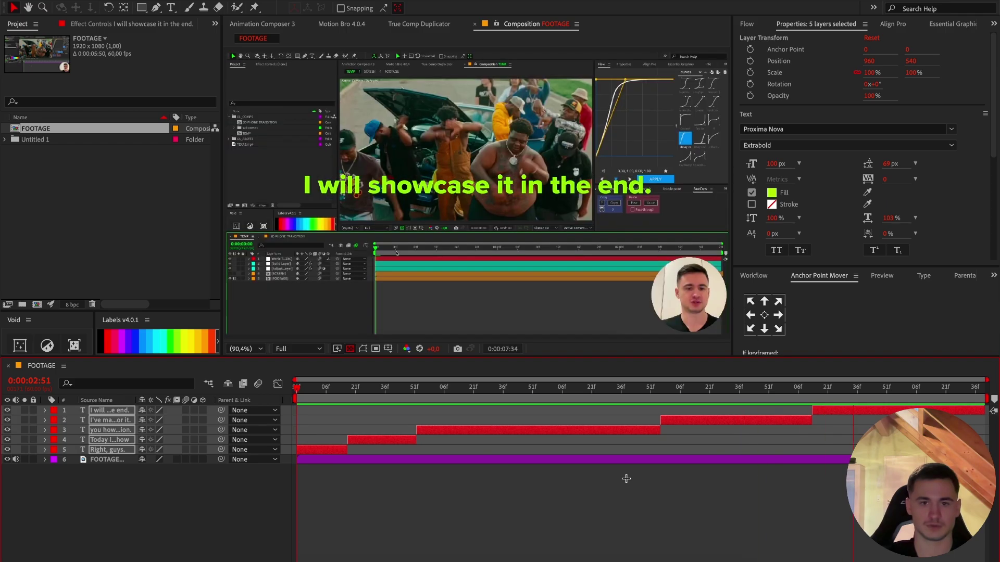
pyautogui.press('space')
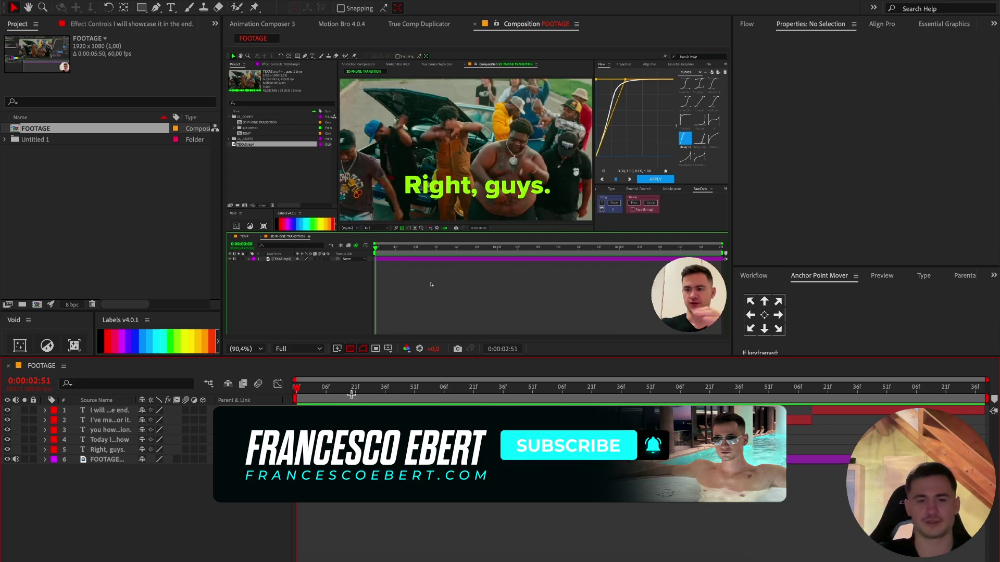
pyautogui.click(845, 388)
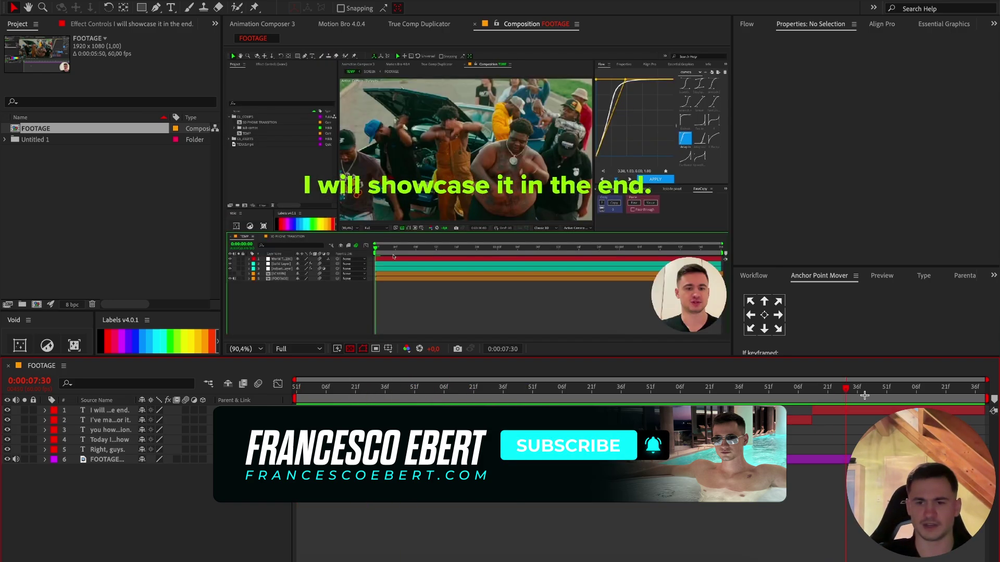
pyautogui.press('Home')
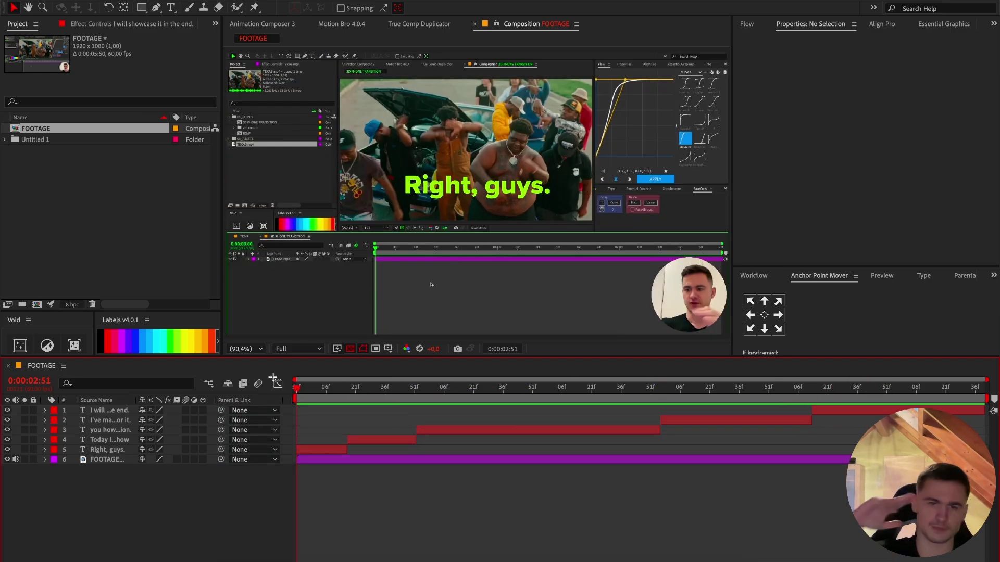